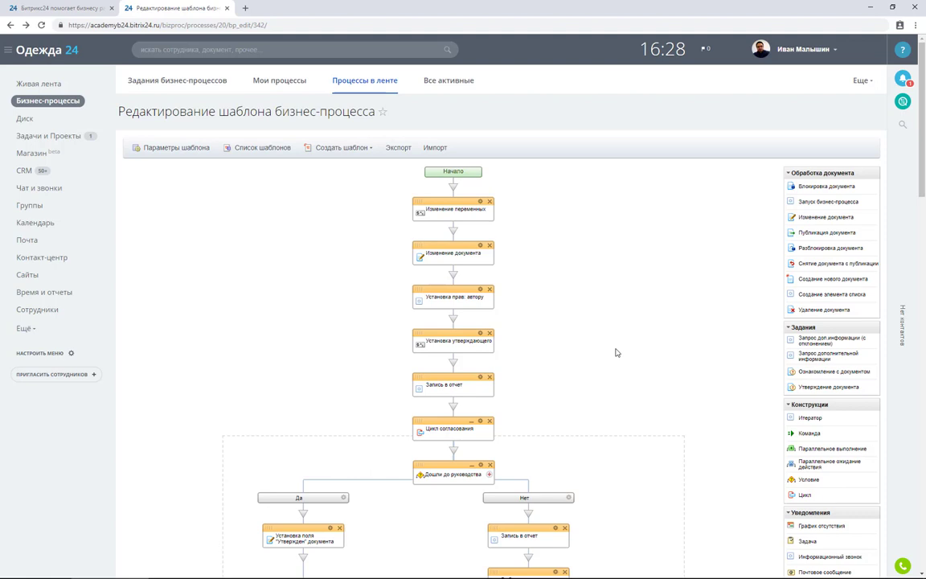
Step: Review the vacation approval template from its first actions through the approval loop to the branches of the "Отпуск утвержден" condition
scroll(615, 351, "down", 5)
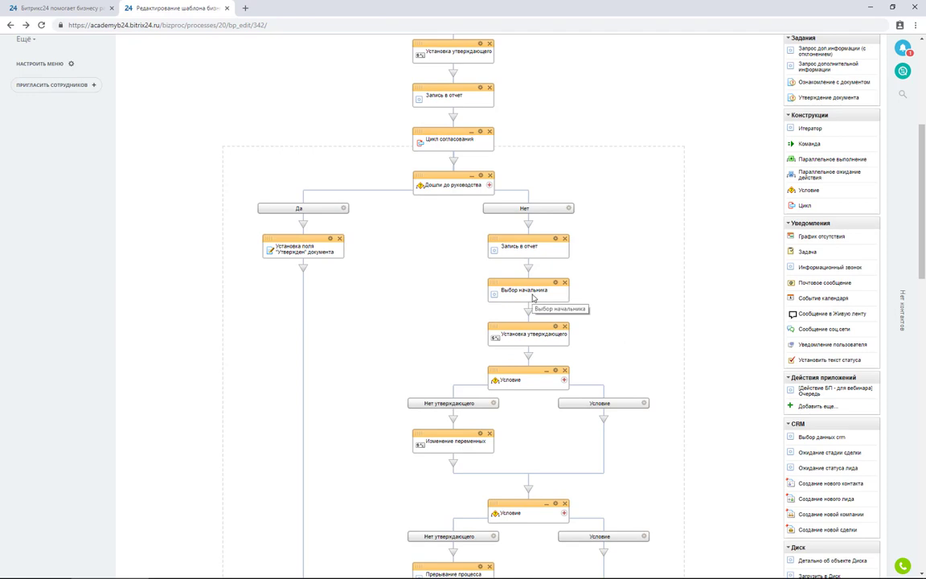
scroll(533, 306, "down", 2)
scroll(711, 426, "down", 3)
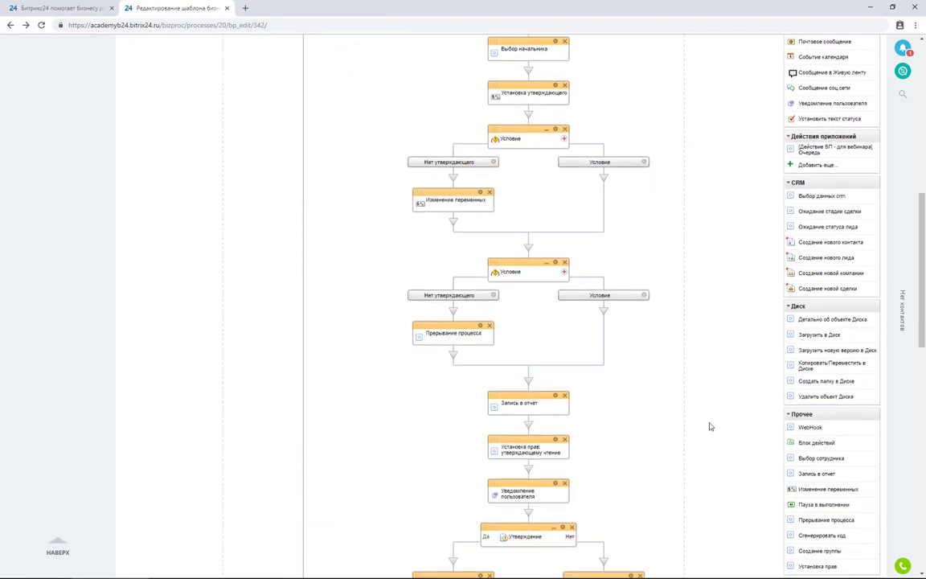
scroll(710, 427, "down", 4)
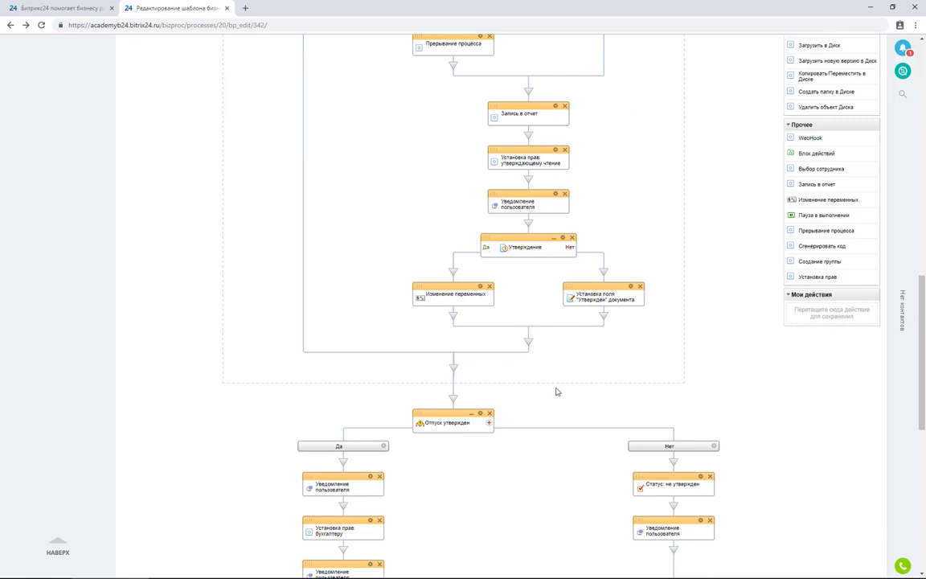
scroll(544, 402, "down", 2)
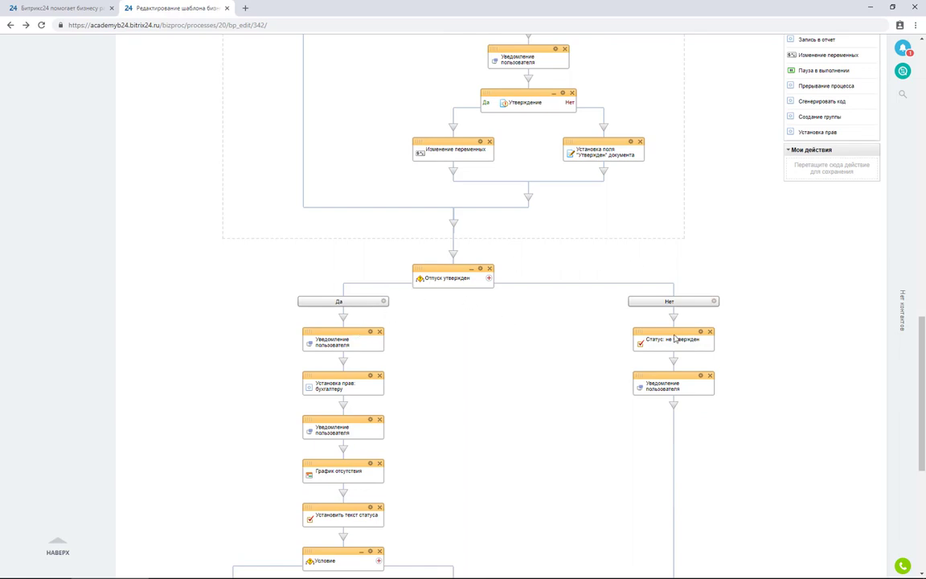
scroll(475, 378, "down", 4)
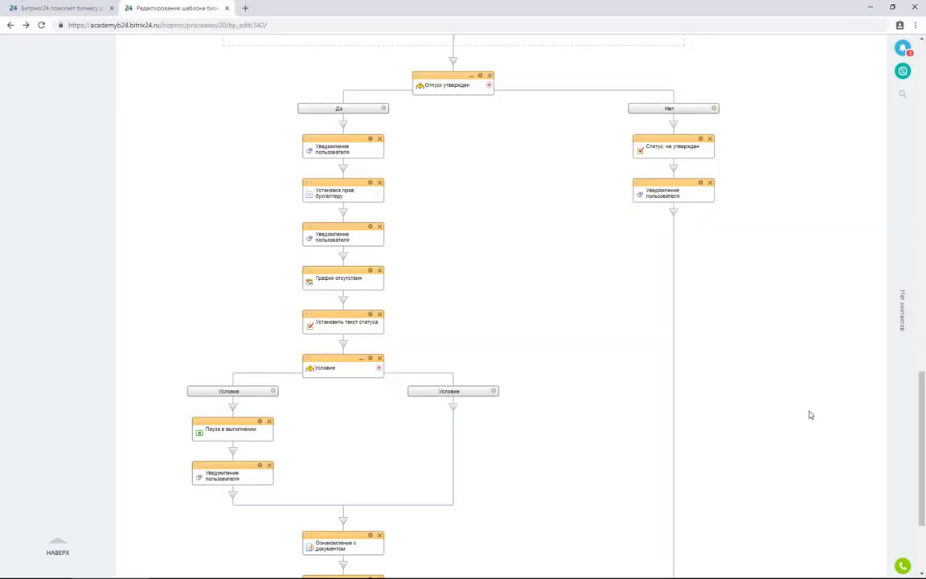
left_click_drag(923, 450, 923, 240)
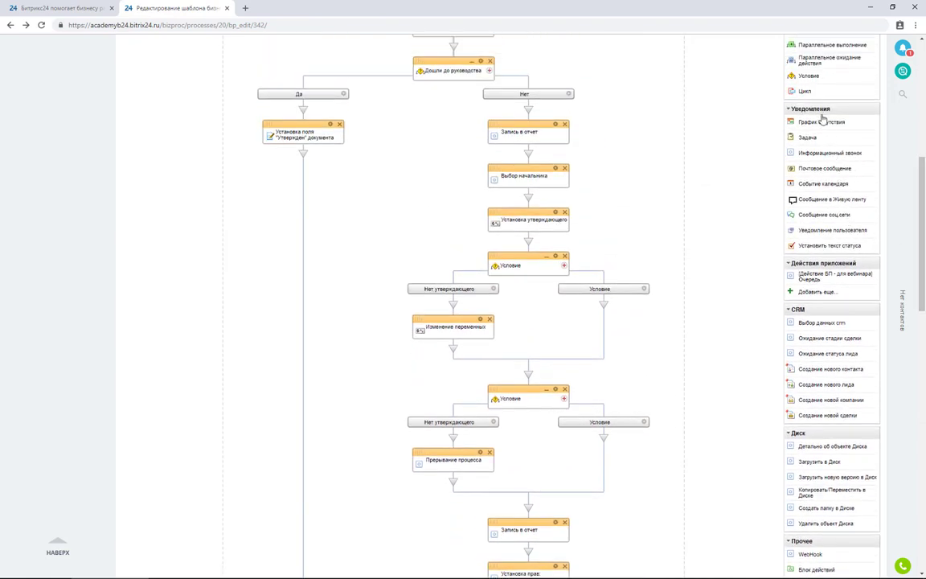
left_click_drag(807, 138, 611, 104)
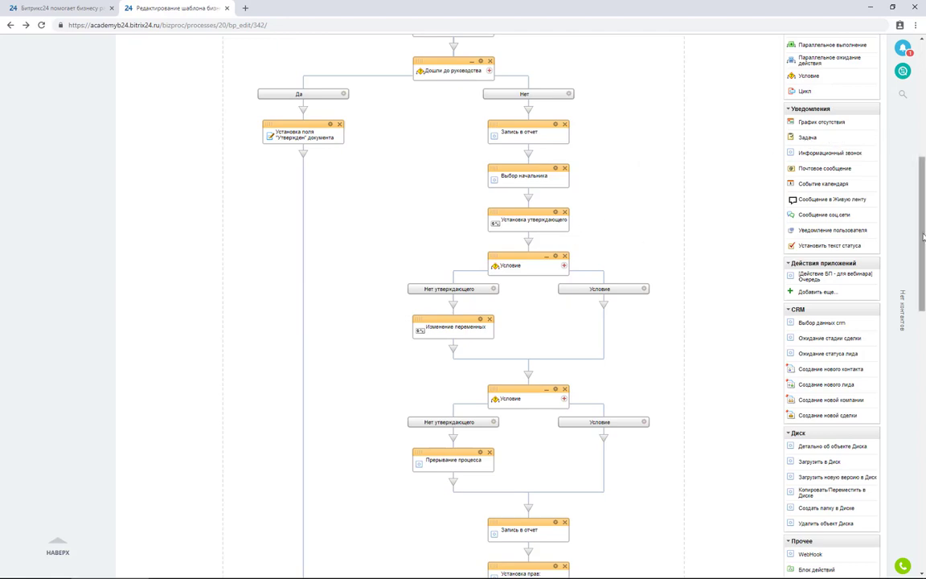
left_click_drag(923, 235, 923, 441)
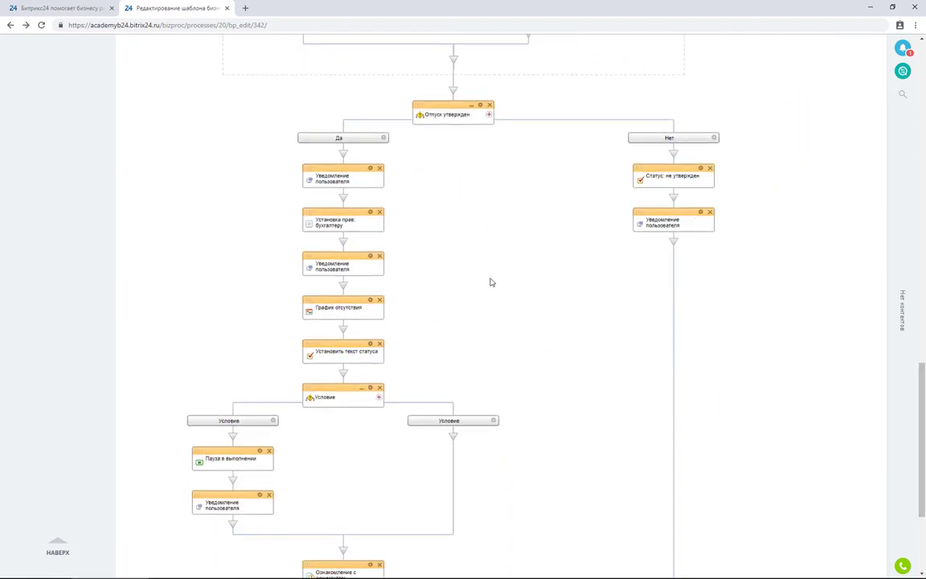
Step: Add a "Задача" action as the first action in the "Да" branch of the "Отпуск утвержден" condition
left_click(345, 155)
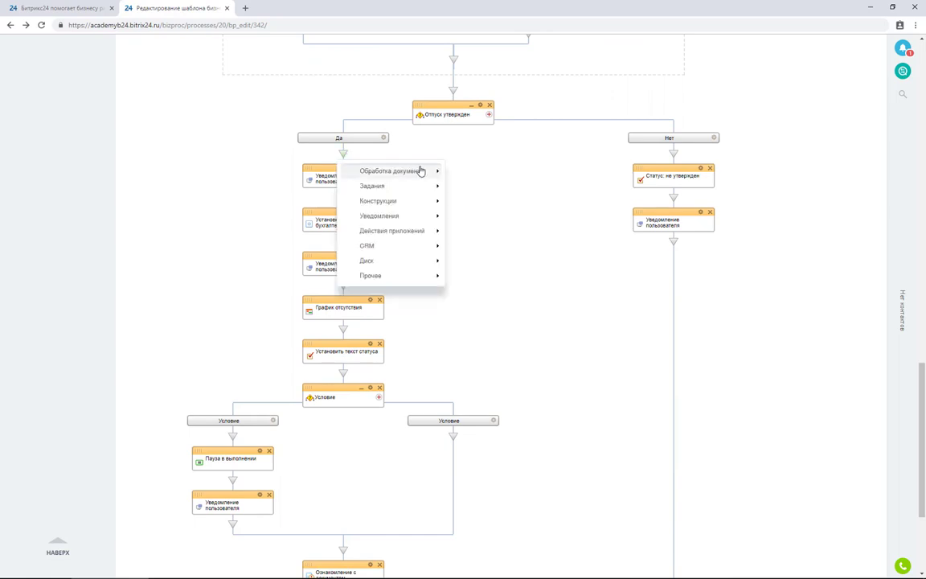
mouse_move(422, 172)
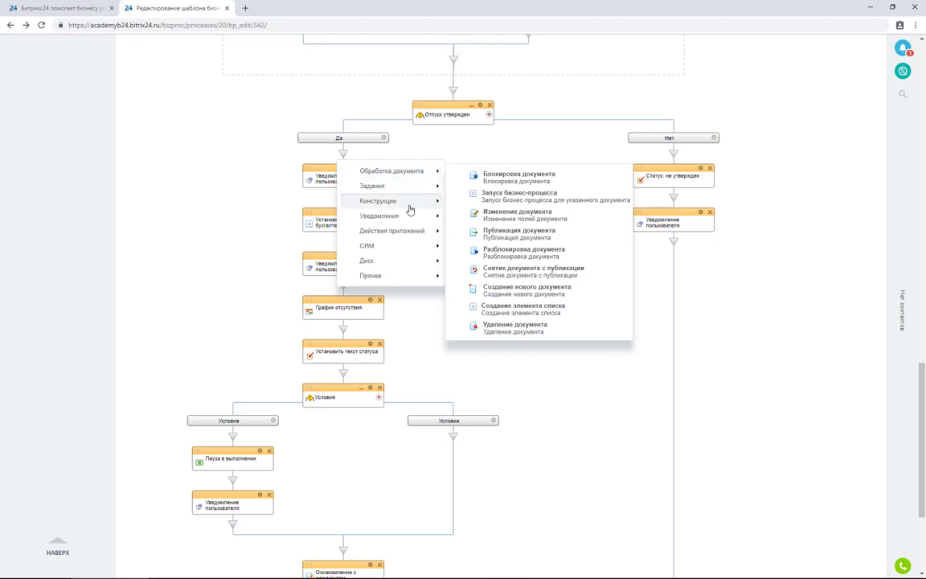
mouse_move(410, 217)
left_click(490, 239)
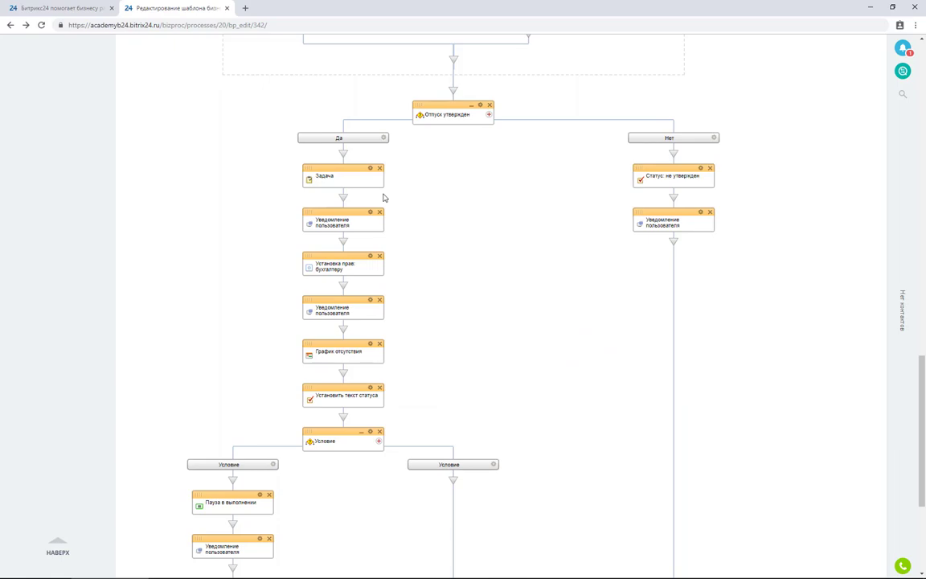
Step: Open the settings of the new "Задача" action and examine its fields, including the option to stop the process during the task
left_click(369, 168)
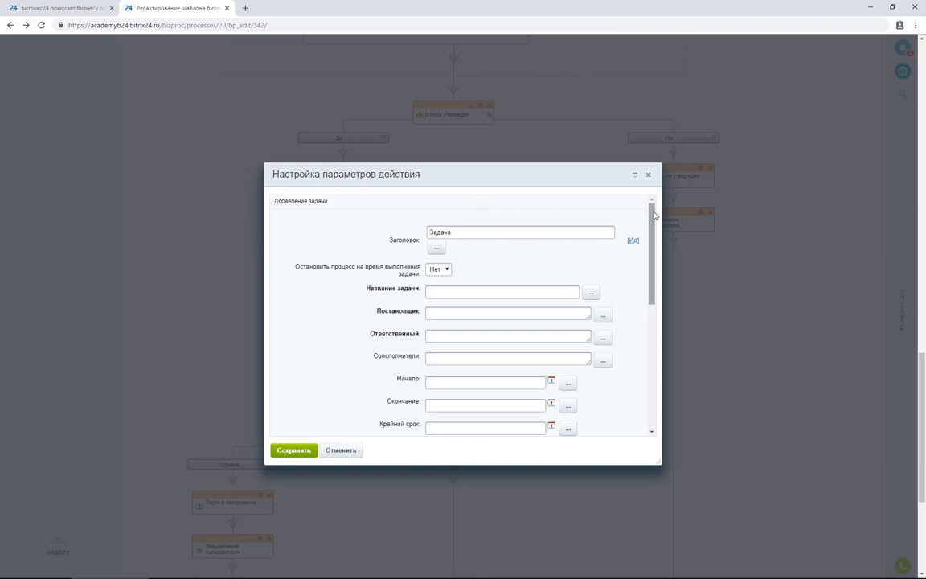
scroll(643, 284, "down", 3)
scroll(643, 285, "down", 1)
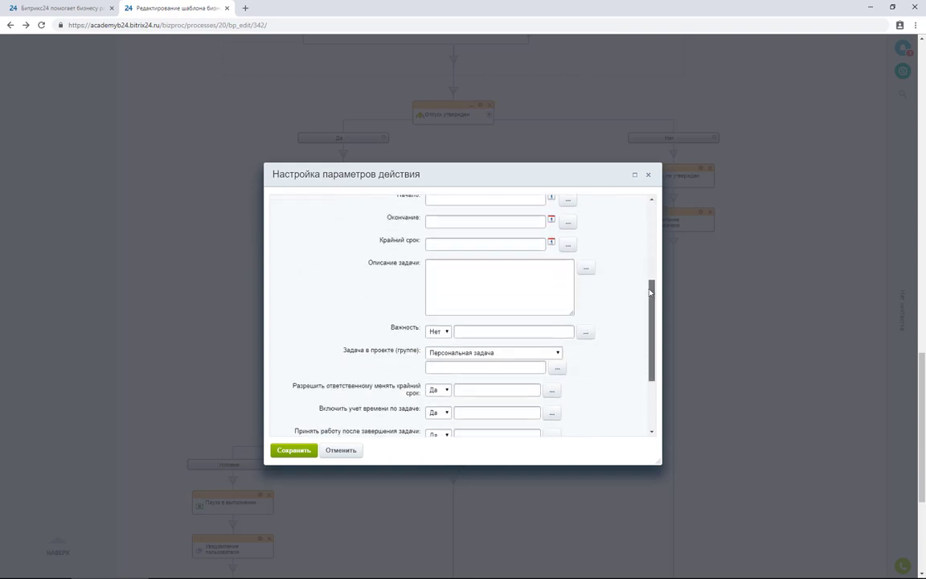
scroll(652, 292, "up", 3)
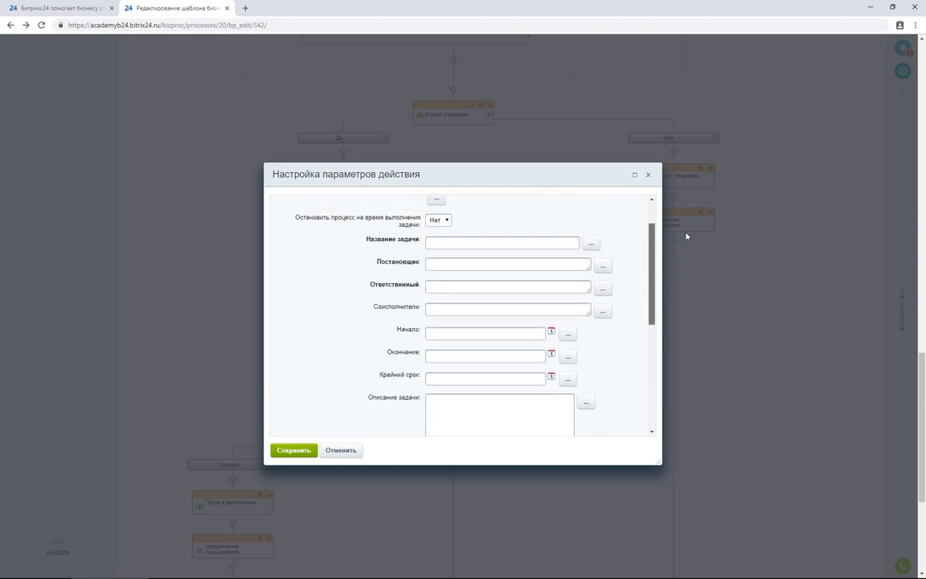
scroll(686, 249, "down", 5)
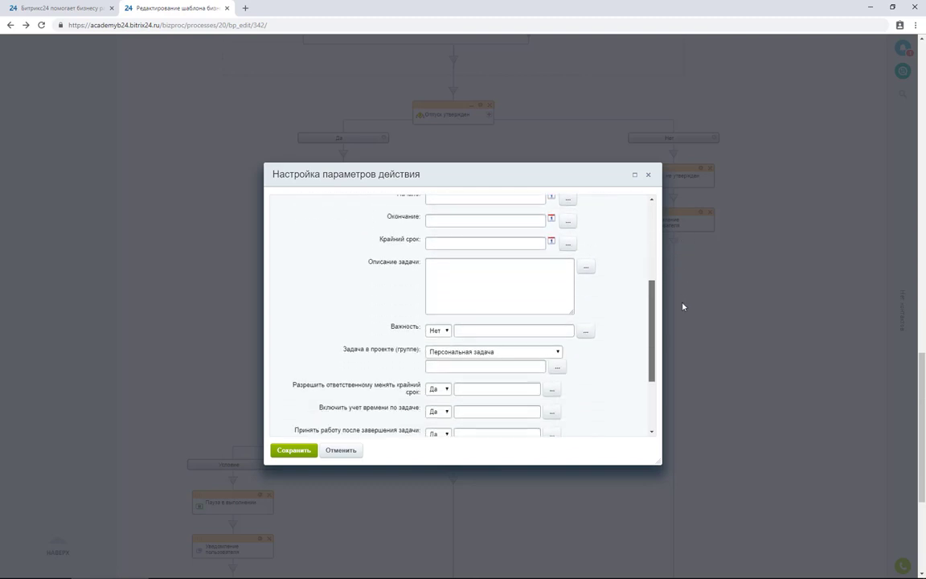
scroll(680, 347, "down", 1)
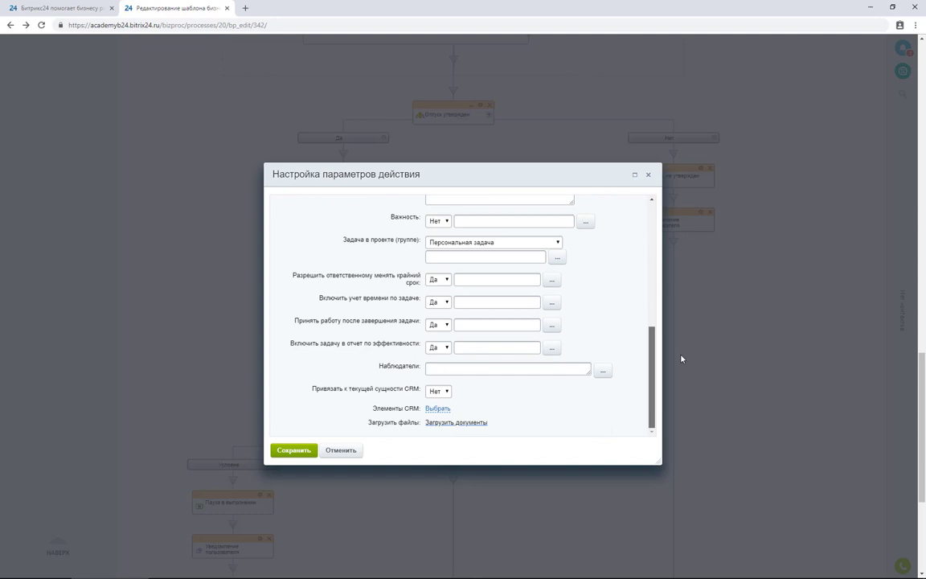
scroll(684, 347, "up", 10)
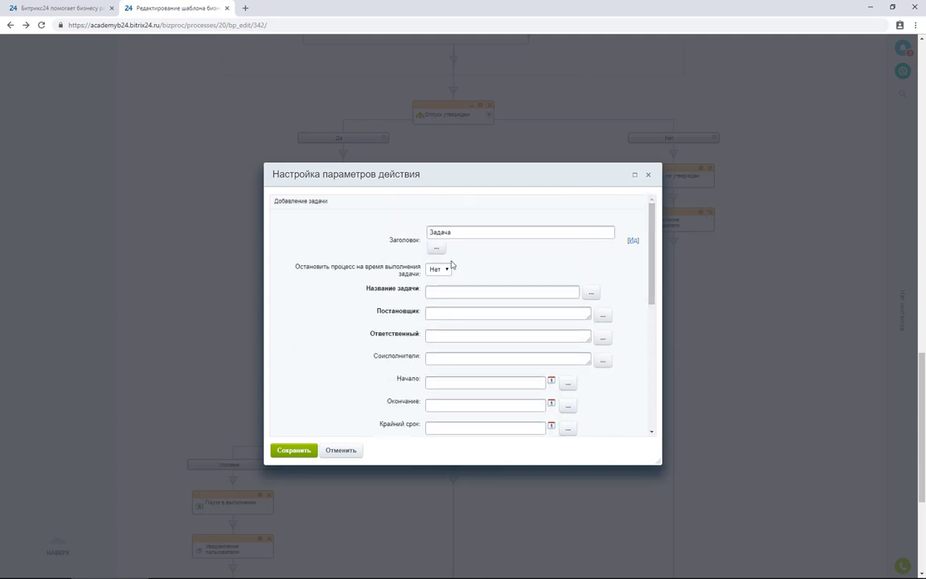
left_click_drag(294, 268, 420, 268)
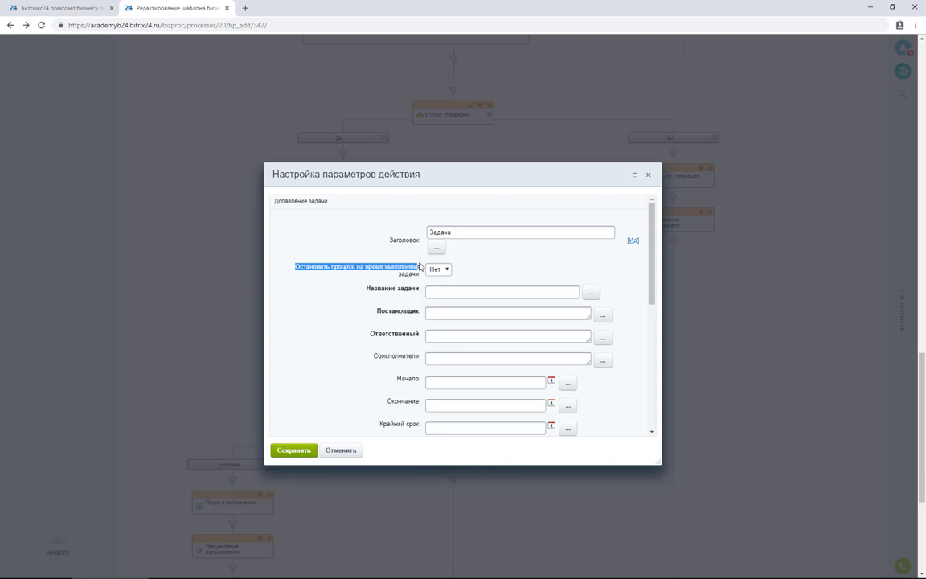
left_click(499, 266)
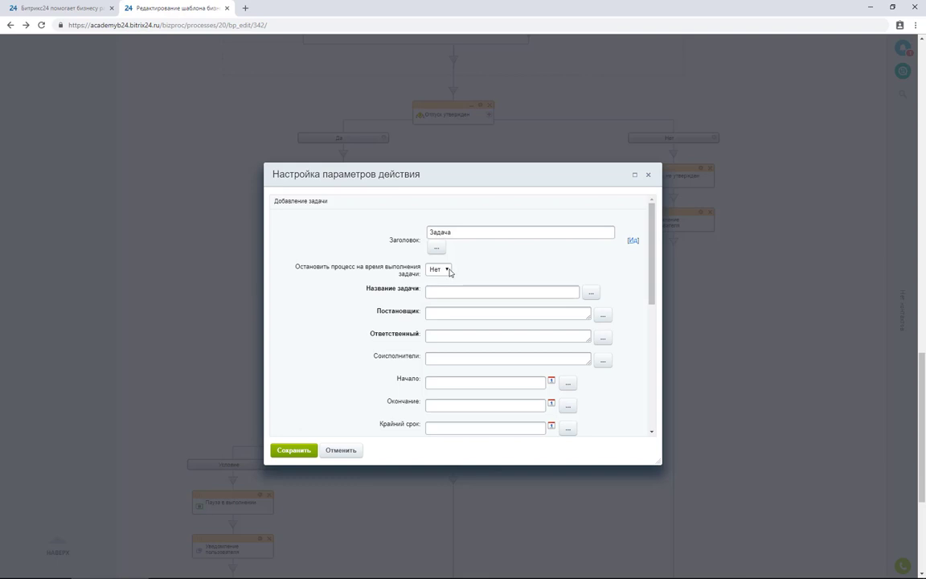
Step: Make the process stop while the task is performed ("Да") and name the task "Передача дел на время отпуска"
left_click(446, 269)
left_click(445, 281)
left_click(507, 292)
type("Передача дел на время отп")
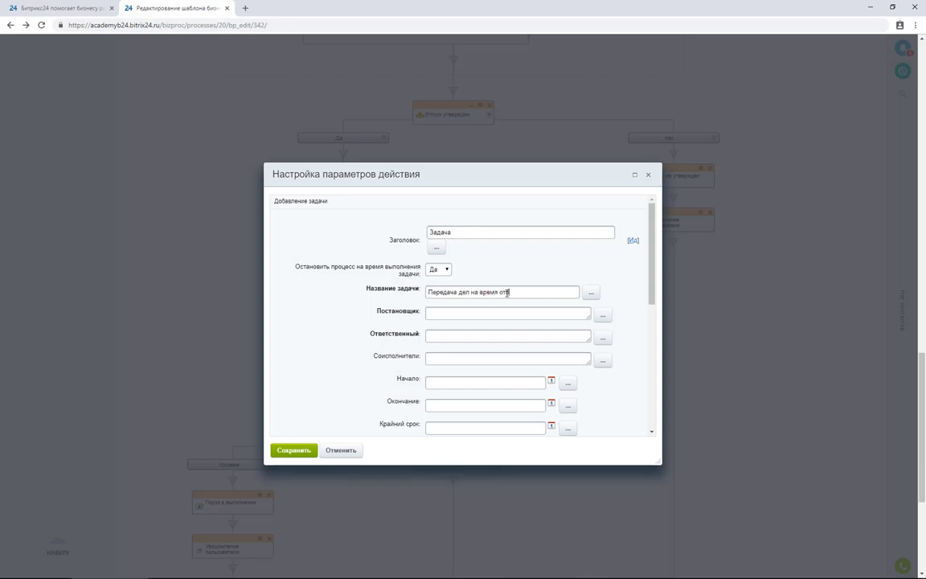
type("уска")
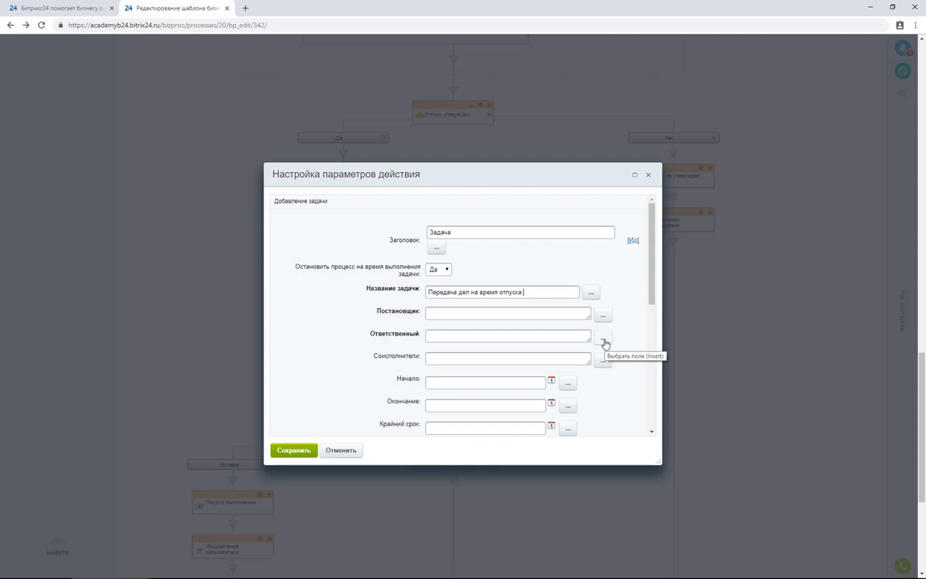
Step: Open the value selection for the "Ответственный" field and examine the available sources, from template parameters to user categories
left_click(604, 341)
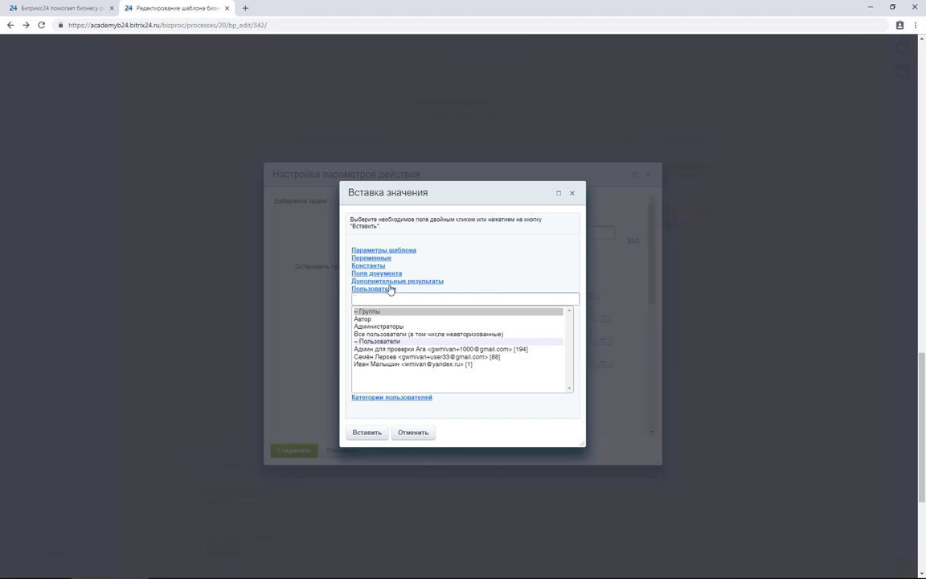
left_click(385, 251)
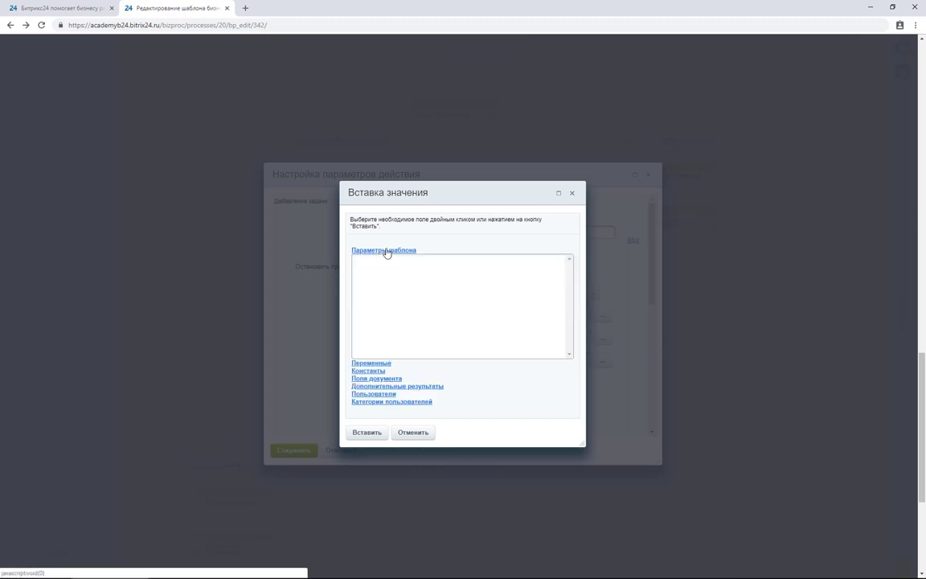
left_click(375, 365)
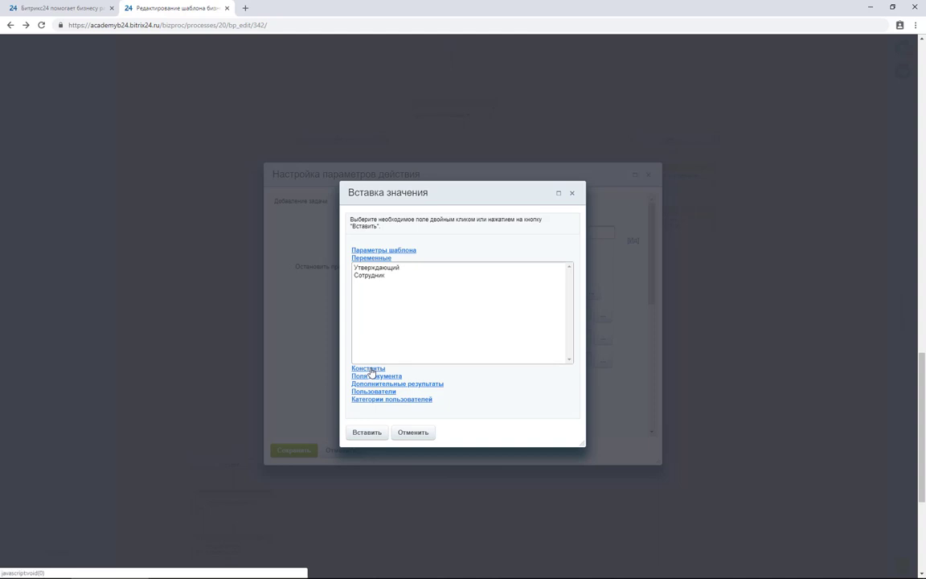
left_click(370, 368)
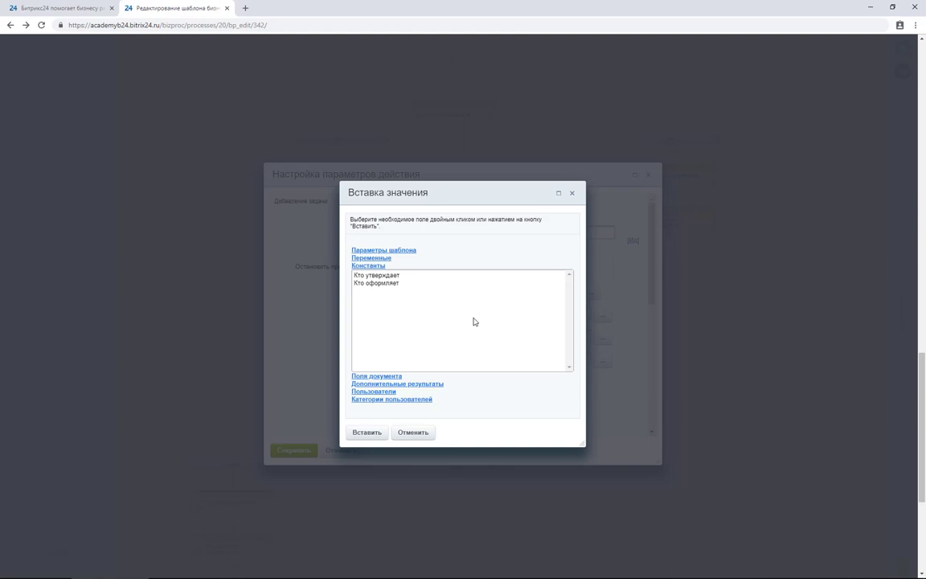
left_click(386, 376)
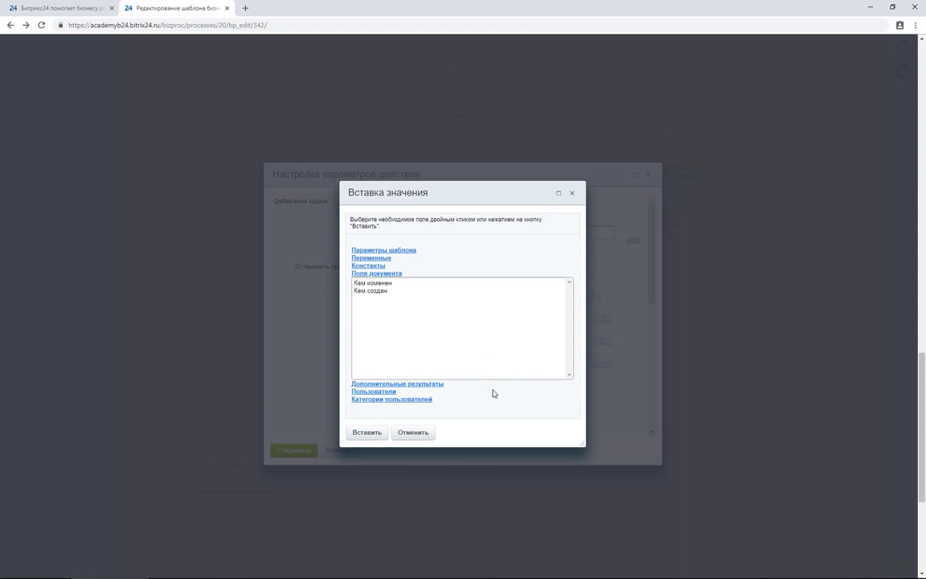
left_click(435, 384)
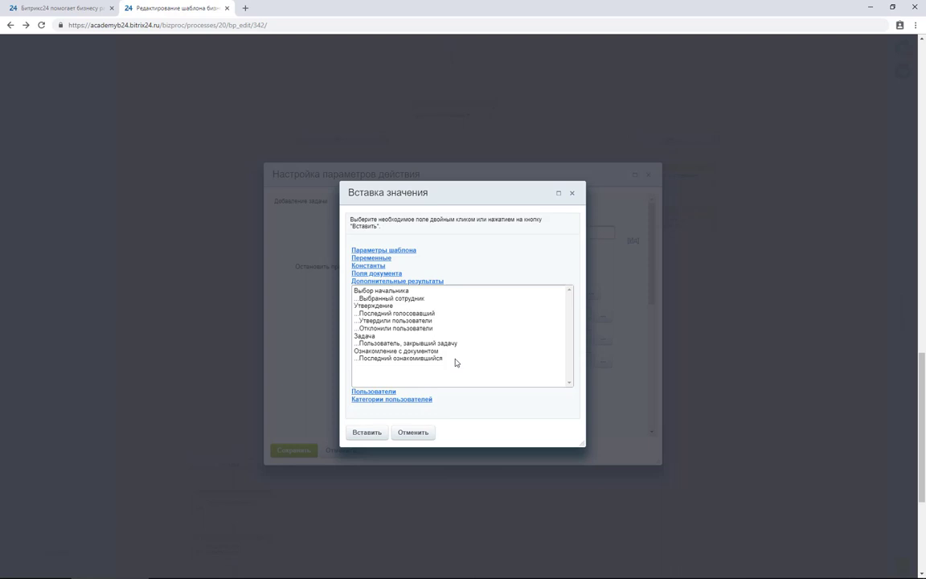
left_click(392, 391)
left_click(424, 397)
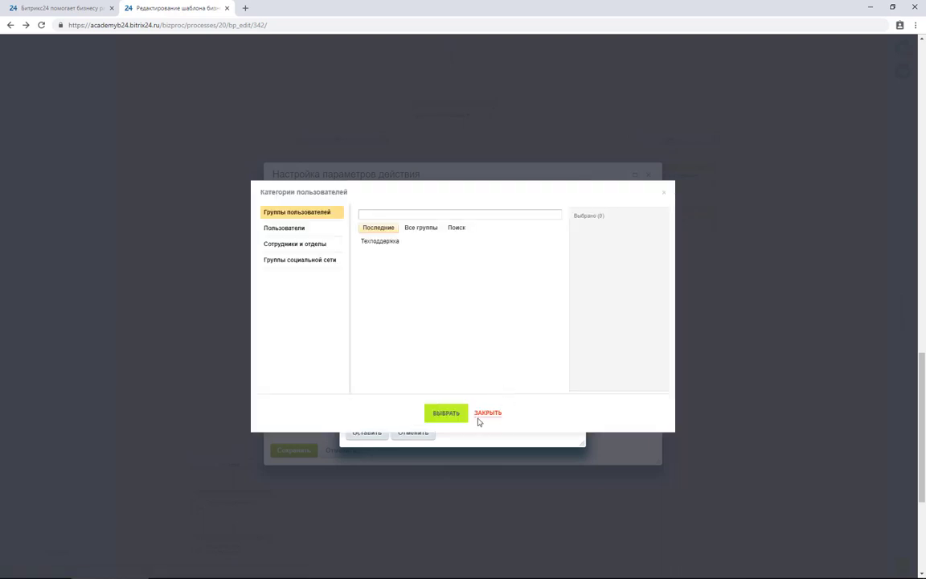
left_click(482, 418)
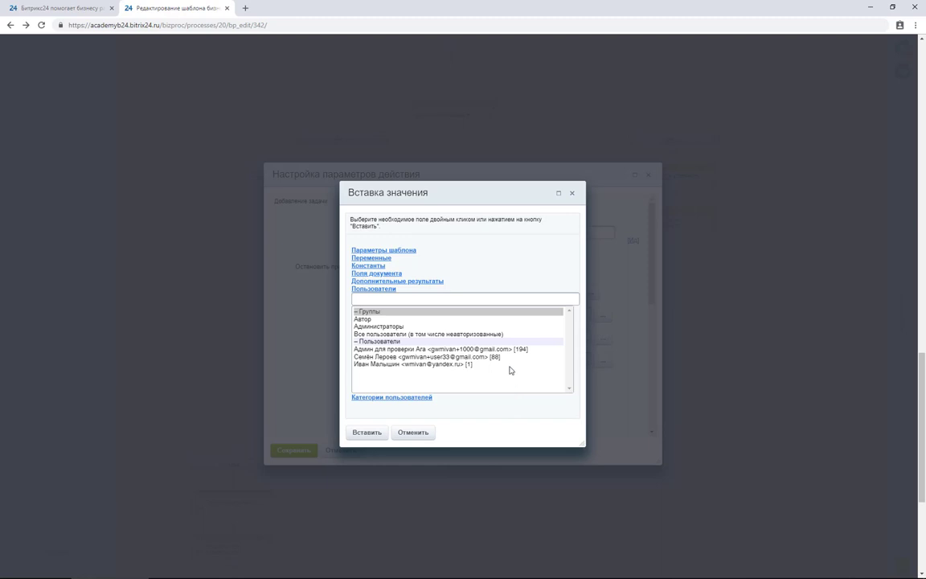
Step: Set the task's "Ответственный" field to the document field "Кем создан"
left_click(386, 273)
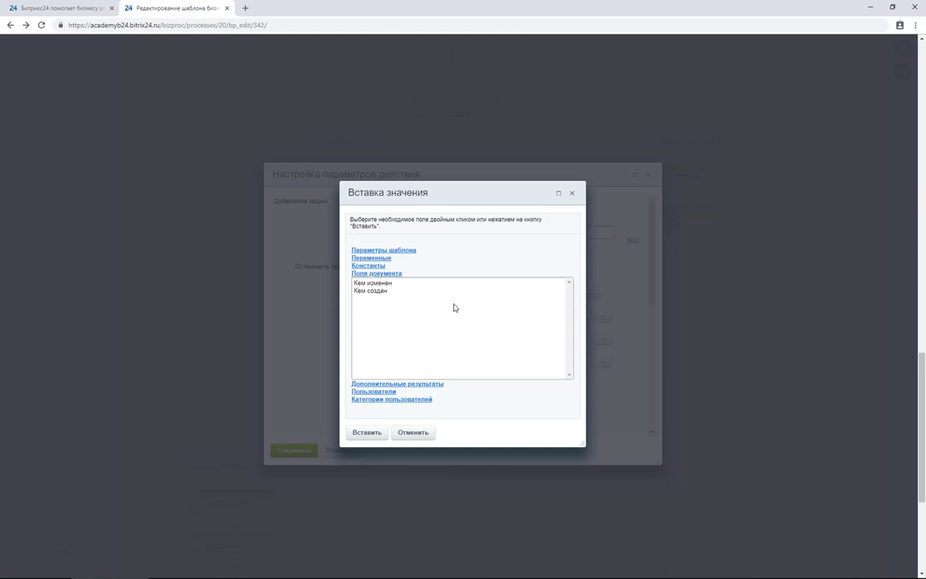
left_click(372, 291)
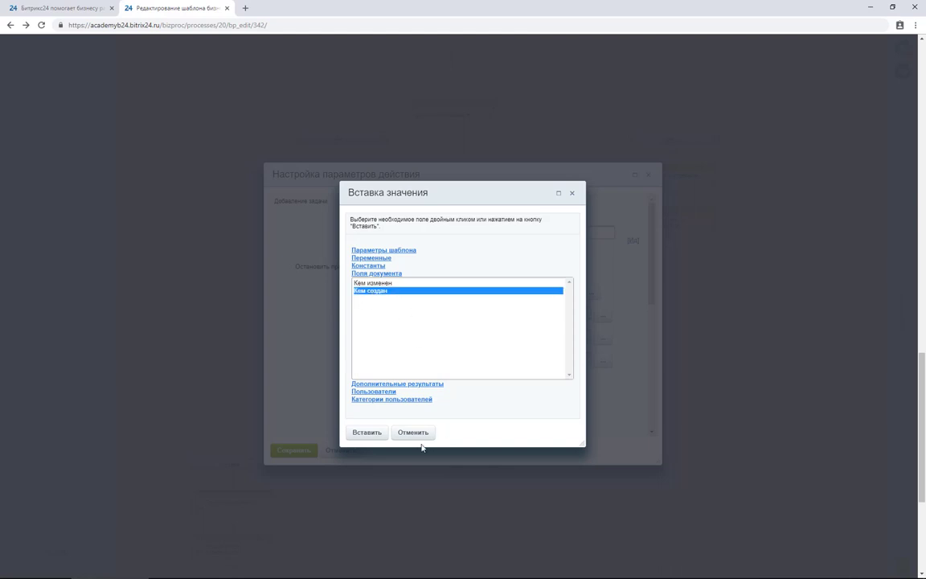
left_click(367, 433)
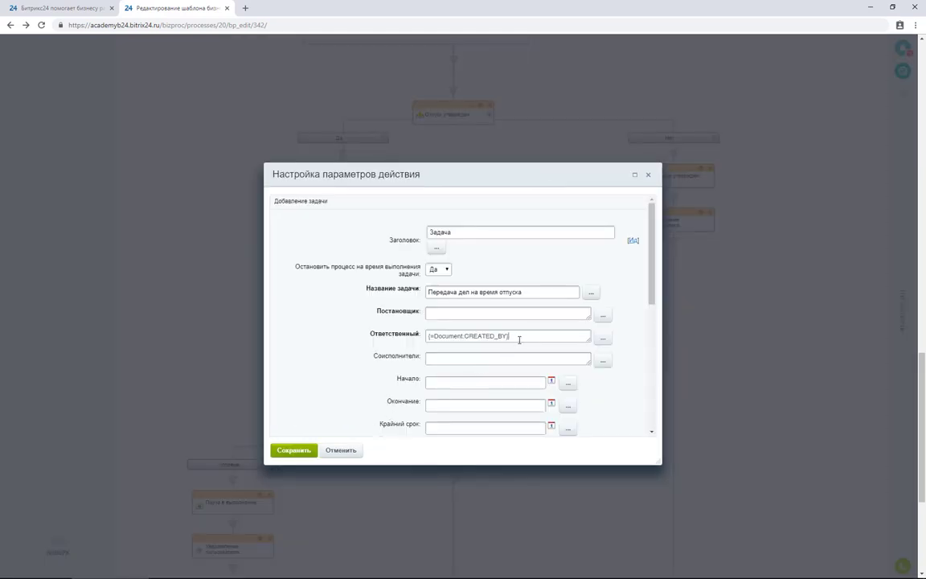
triple_click(459, 335)
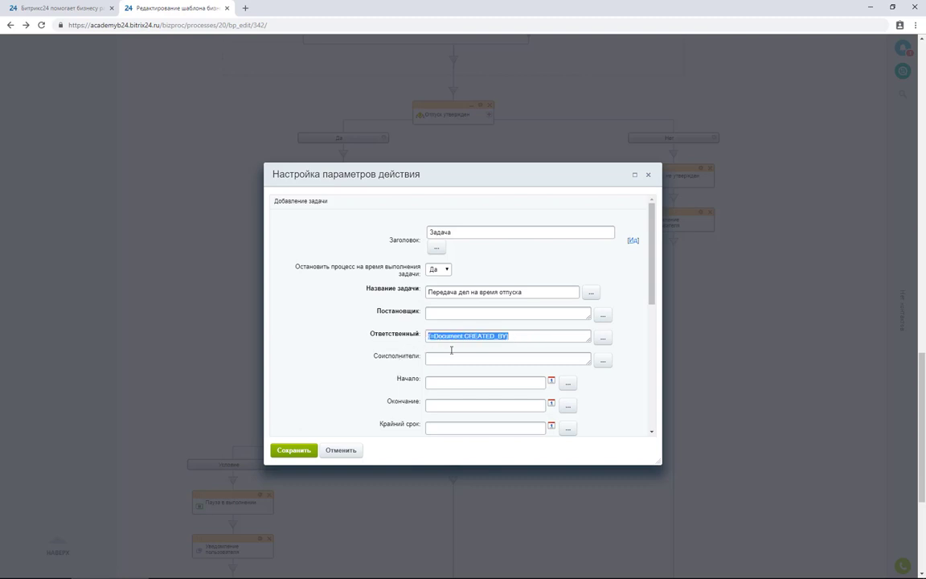
Step: Open the value selection for the "Описание задачи" field, examine its parameters, variables, constants and document fields, and close it without inserting anything
left_click_drag(653, 279, 651, 326)
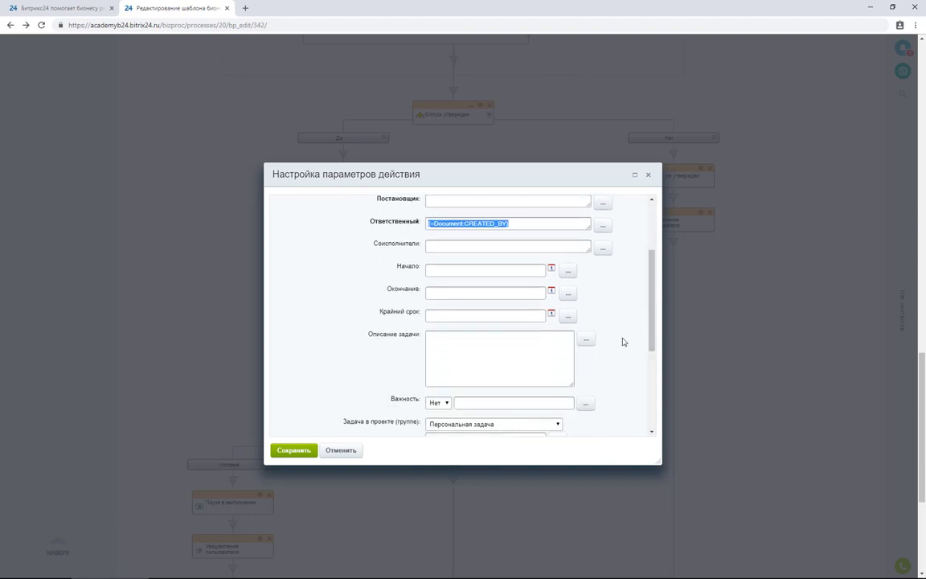
left_click(538, 369)
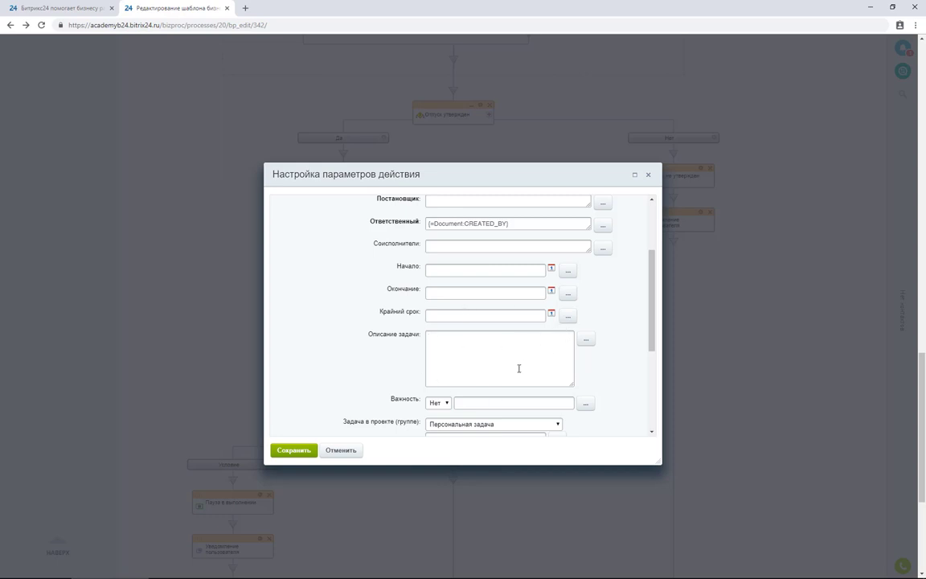
left_click(585, 341)
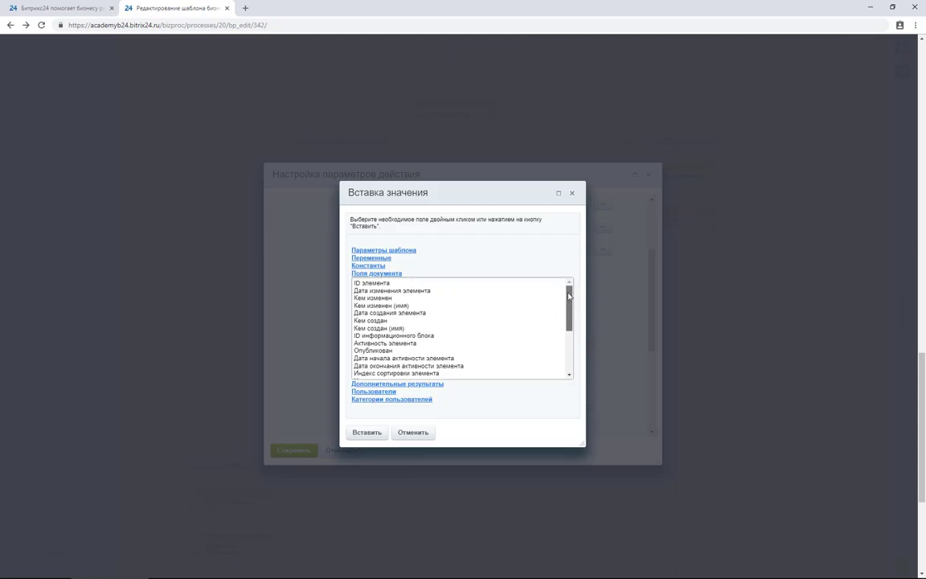
mouse_move(567, 300)
left_mouse_down()
mouse_move(570, 344)
mouse_move(580, 288)
left_mouse_up()
left_click(375, 259)
left_click(372, 257)
left_click(378, 251)
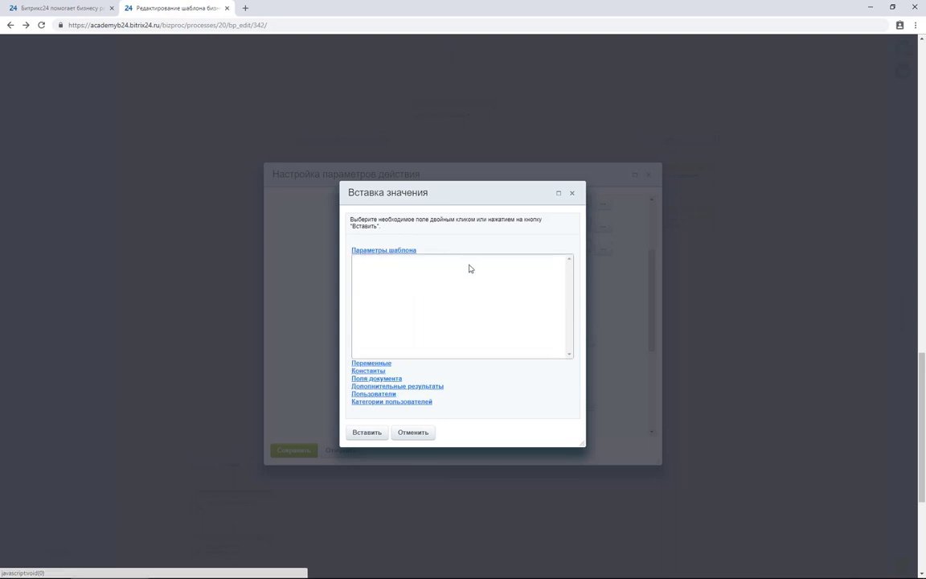
left_click(381, 363)
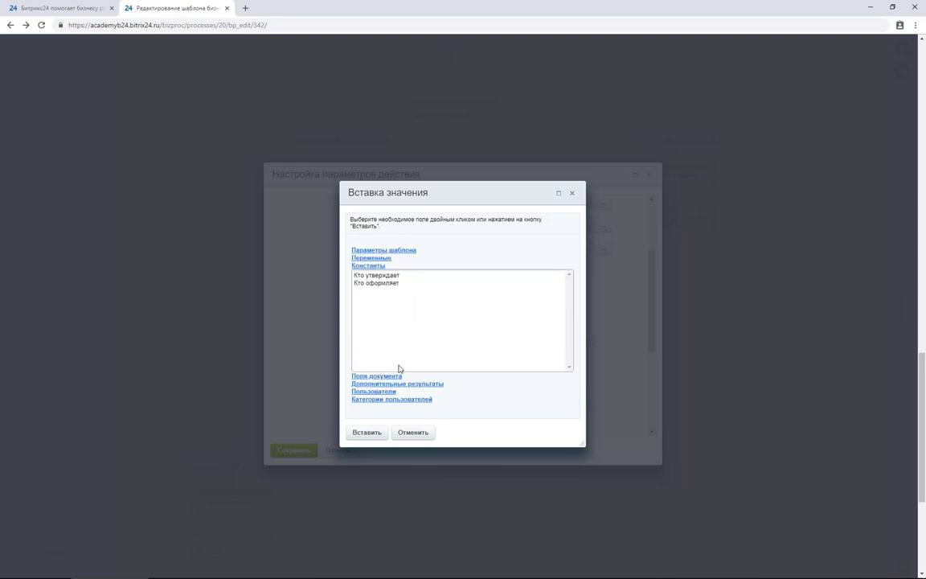
left_click(389, 376)
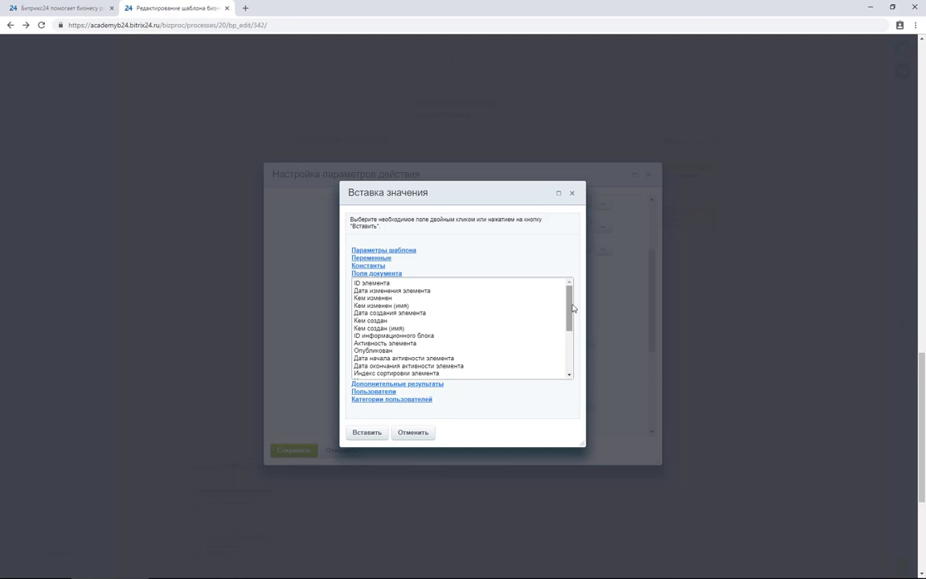
left_click(572, 193)
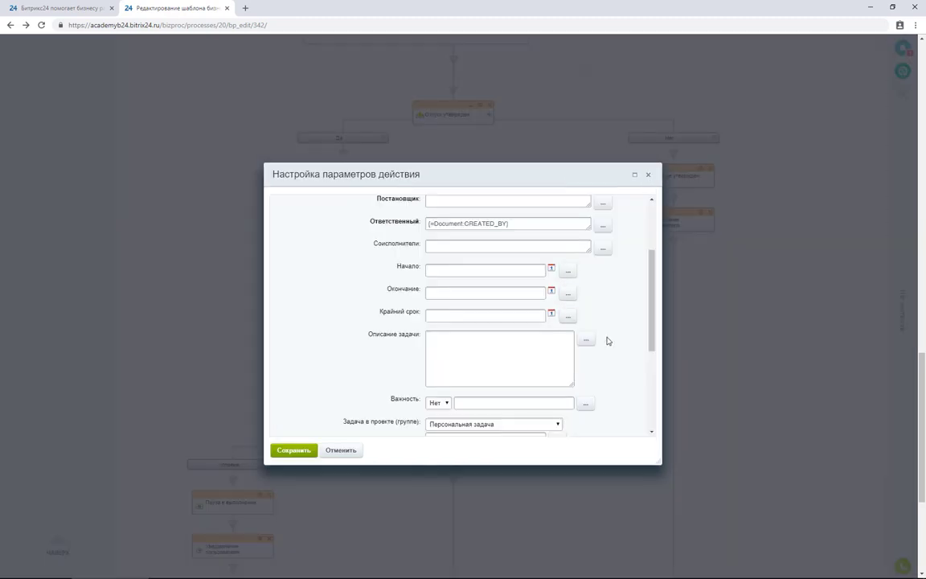
Step: Examine the {=Document:CREATED_BY} reference in the "Ответственный" field and the task's date fields down to "Крайний срок"
left_click(568, 319)
left_click_drag(654, 289, 655, 264)
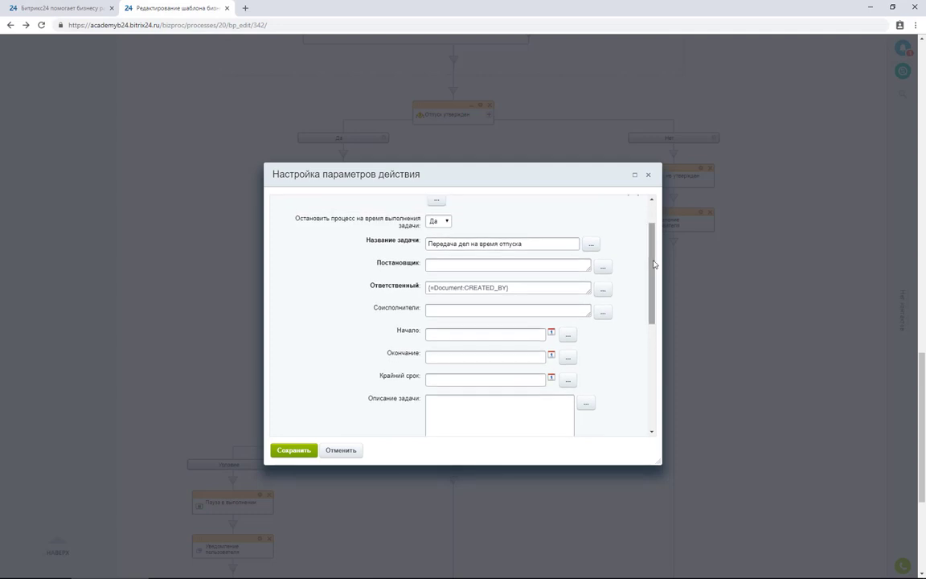
left_click_drag(517, 290, 420, 300)
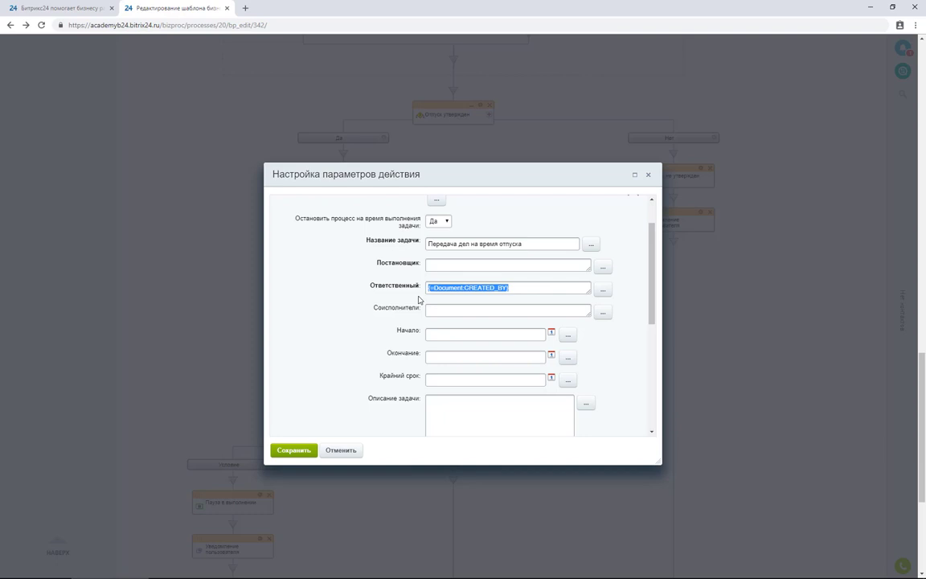
left_click(530, 288)
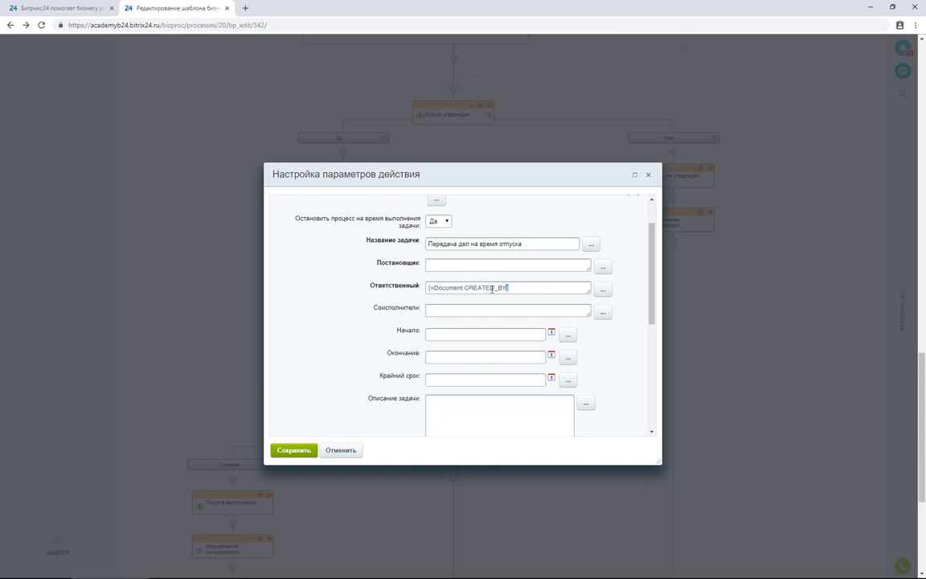
triple_click(441, 288)
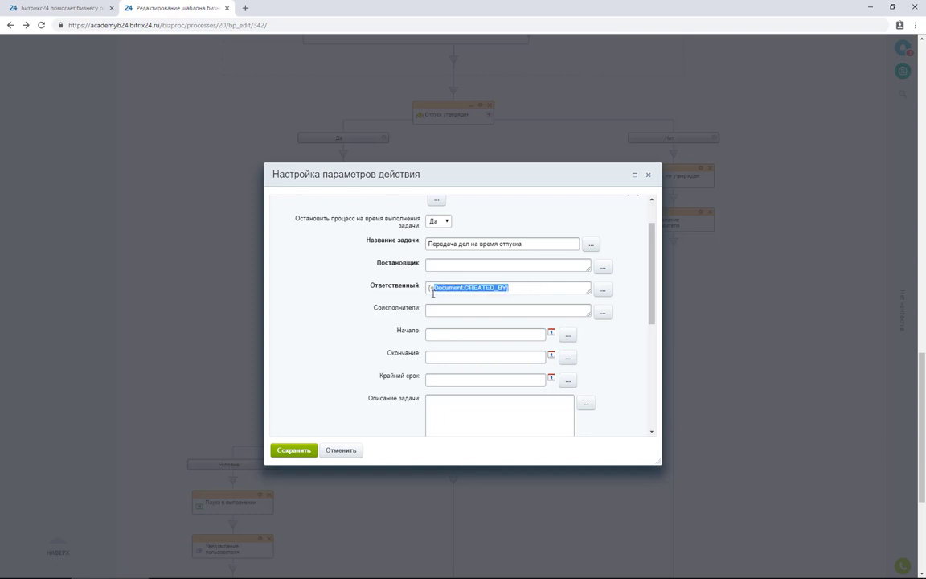
left_click(539, 290)
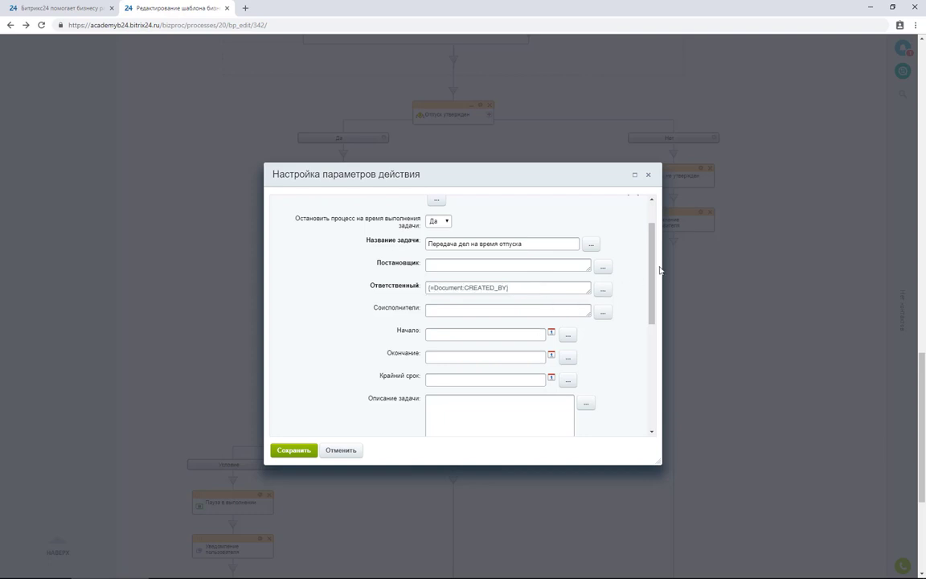
left_click_drag(654, 270, 653, 284)
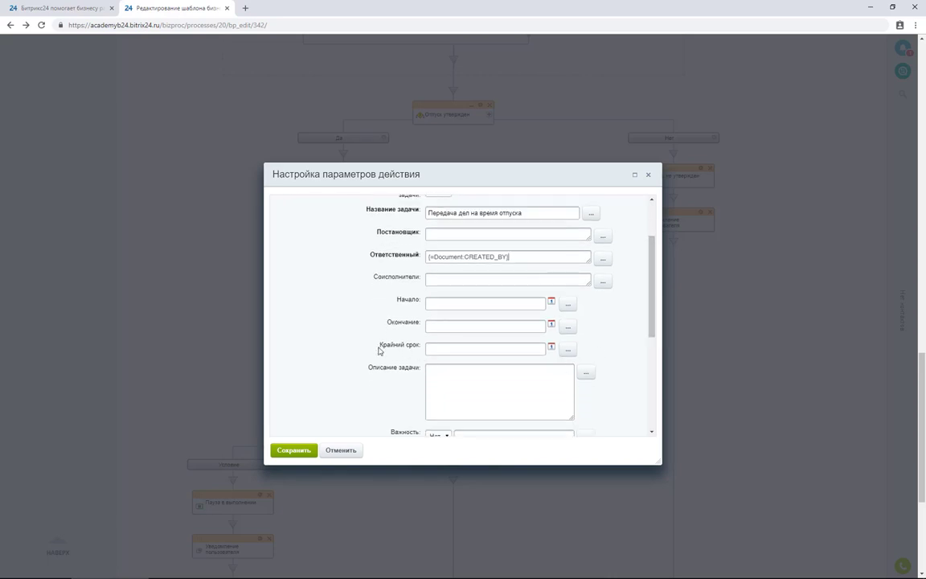